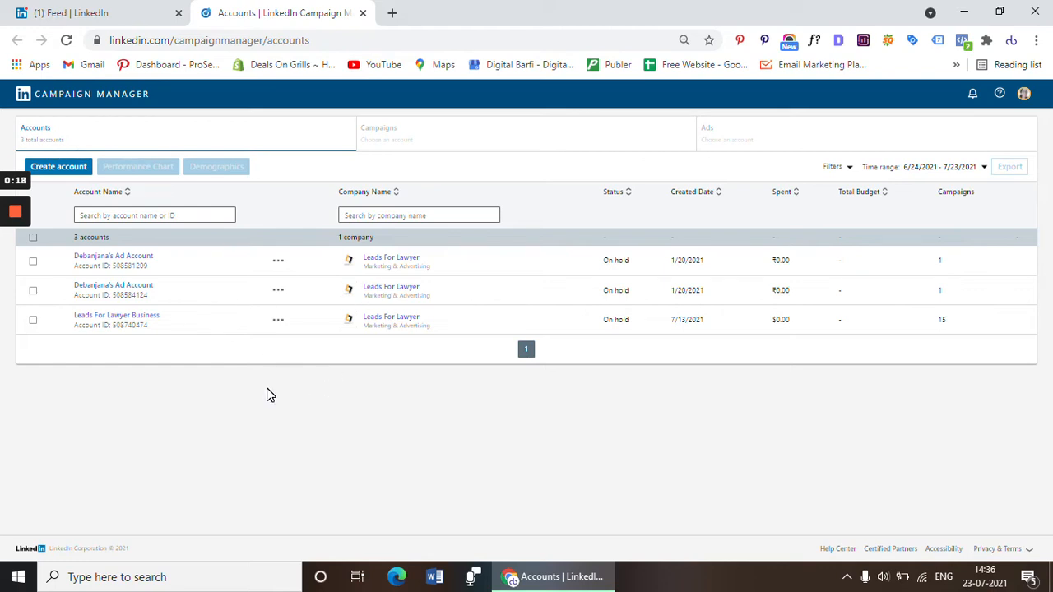
- Create a campaign in the Default Campaign Group of the Leads For Lawyer Business account with the Lead generation objective
left_click(134, 321)
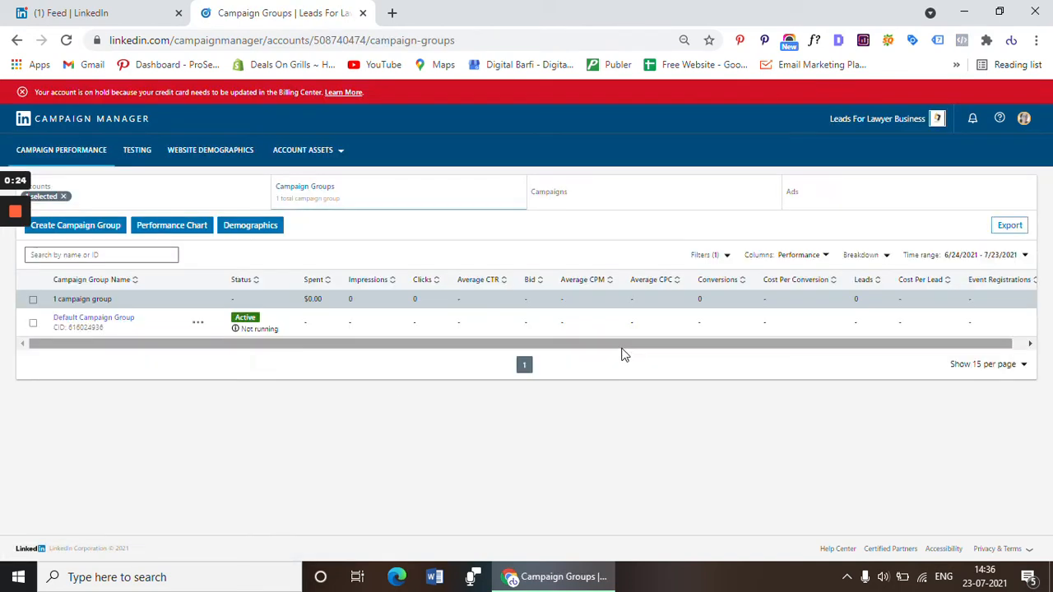
left_click(121, 325)
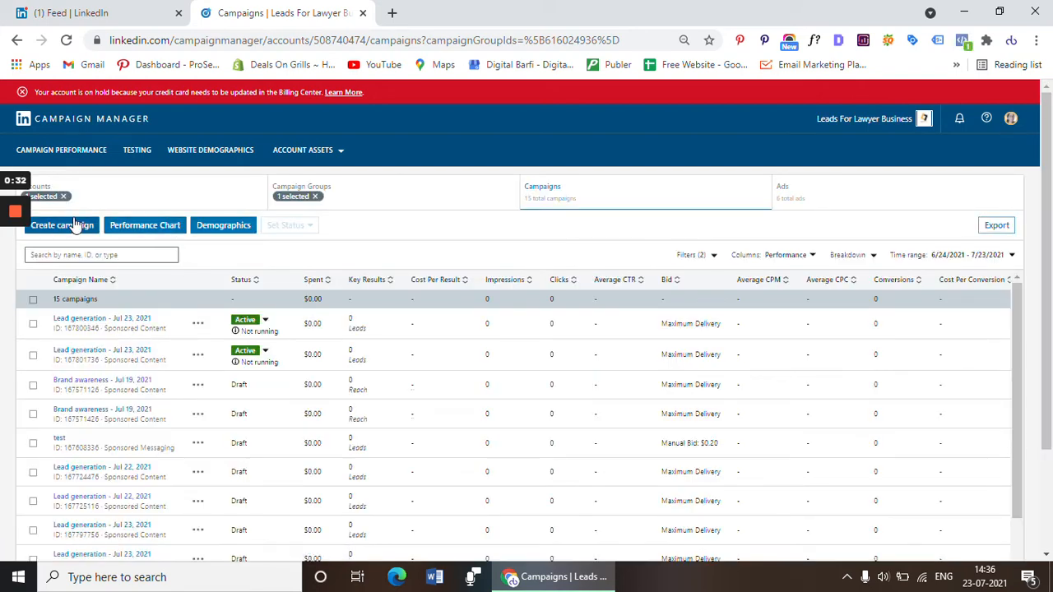
left_click(74, 227)
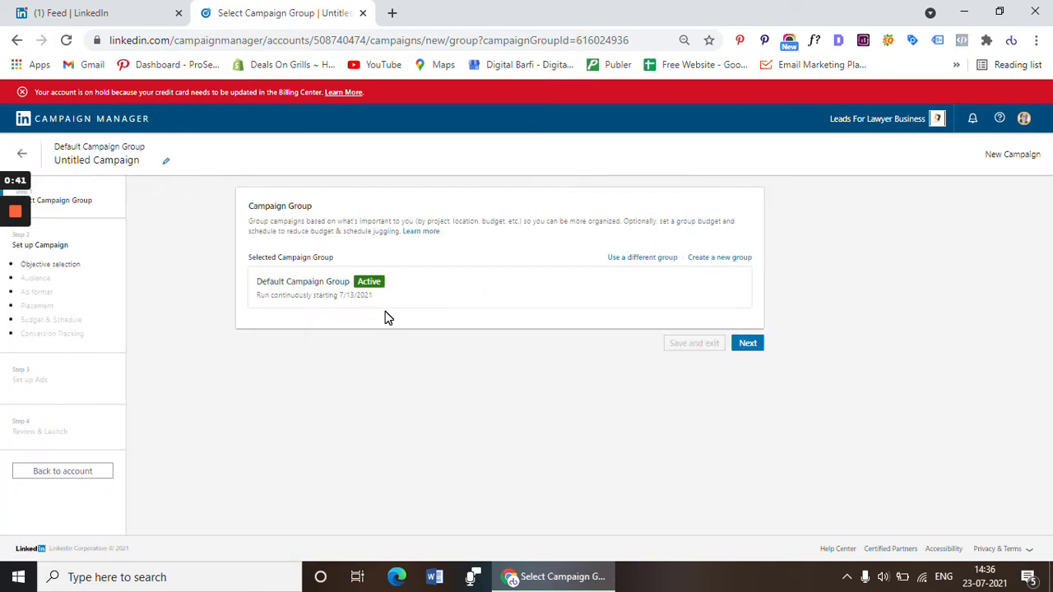
left_click(747, 345)
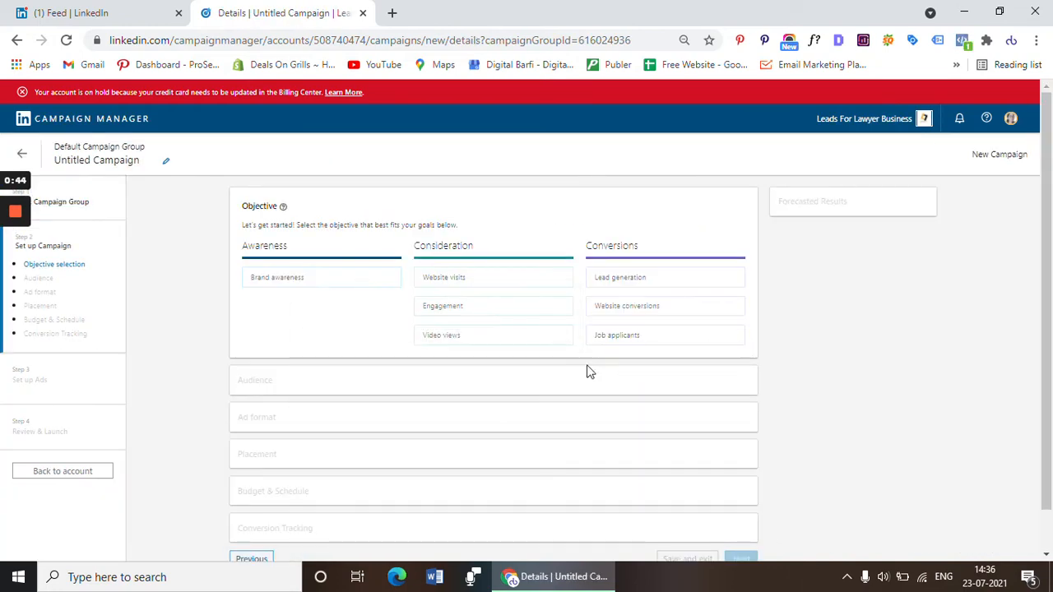
left_click(648, 284)
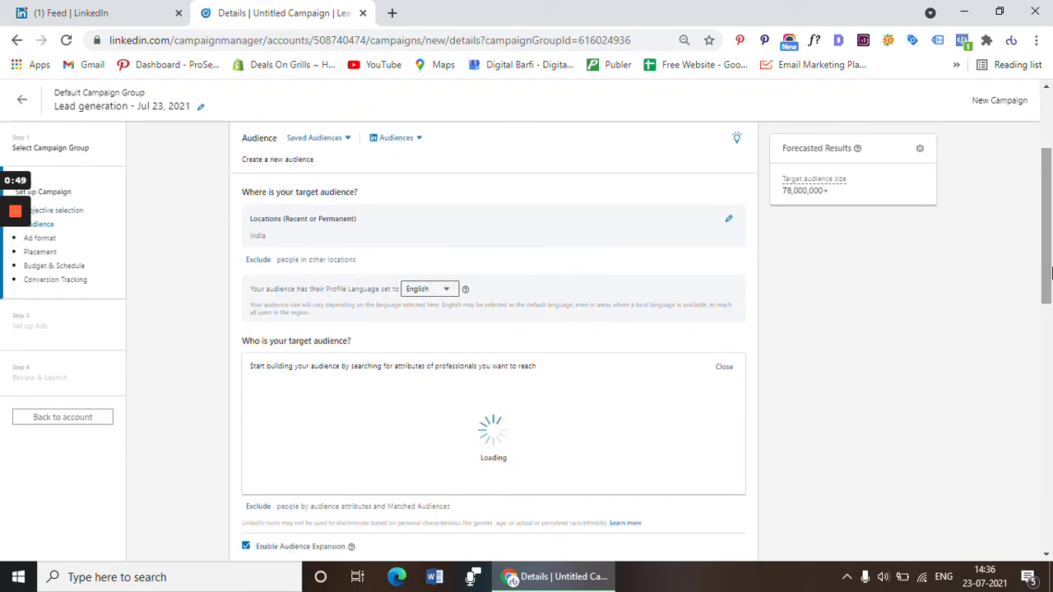
- Replace India with United States as the audience's target location
left_click(731, 221)
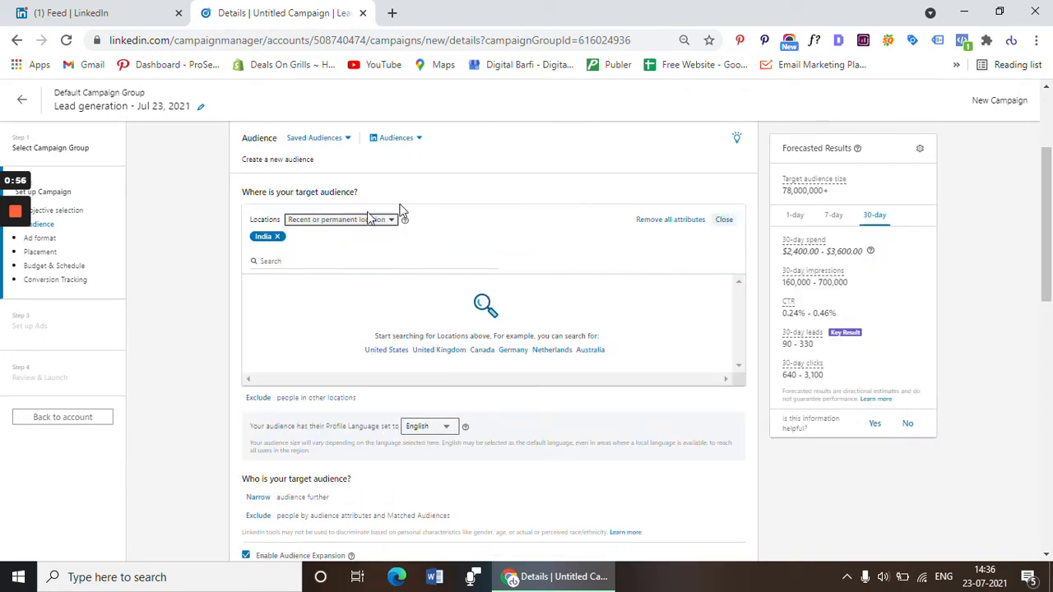
left_click(277, 240)
left_click(280, 263)
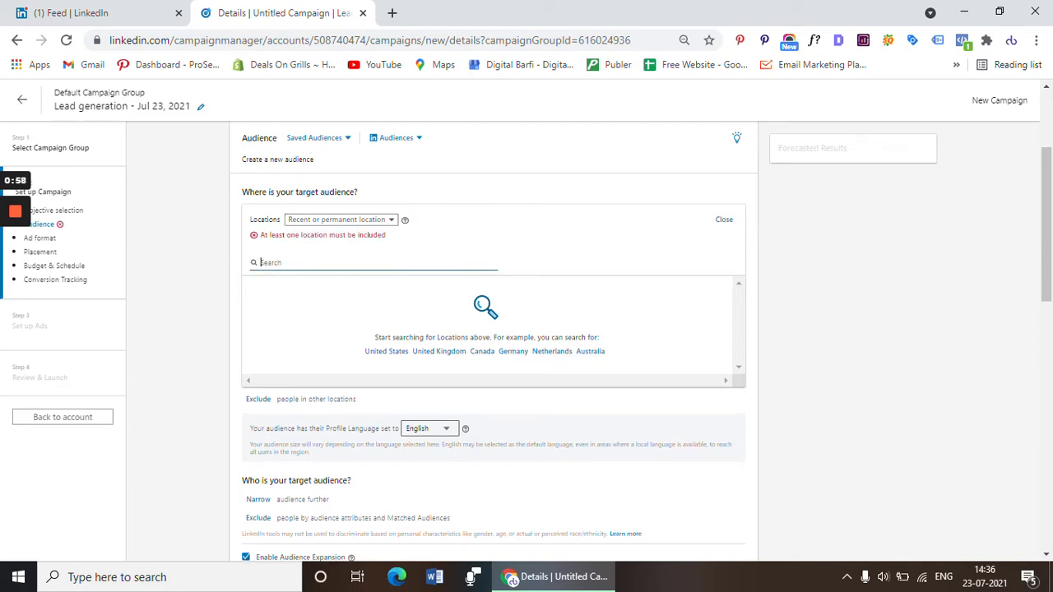
type("uni")
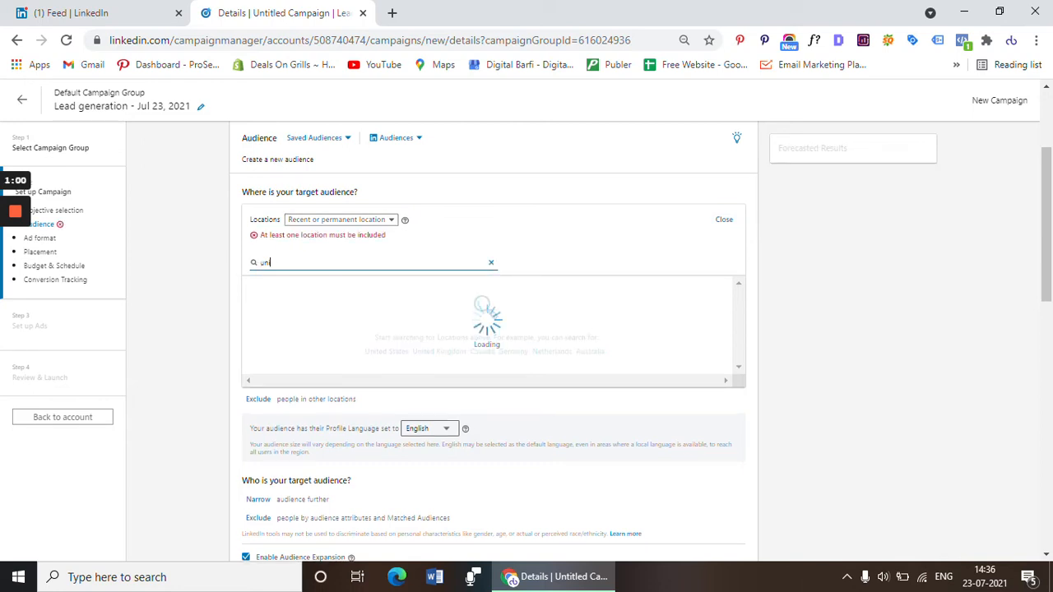
type("ted states")
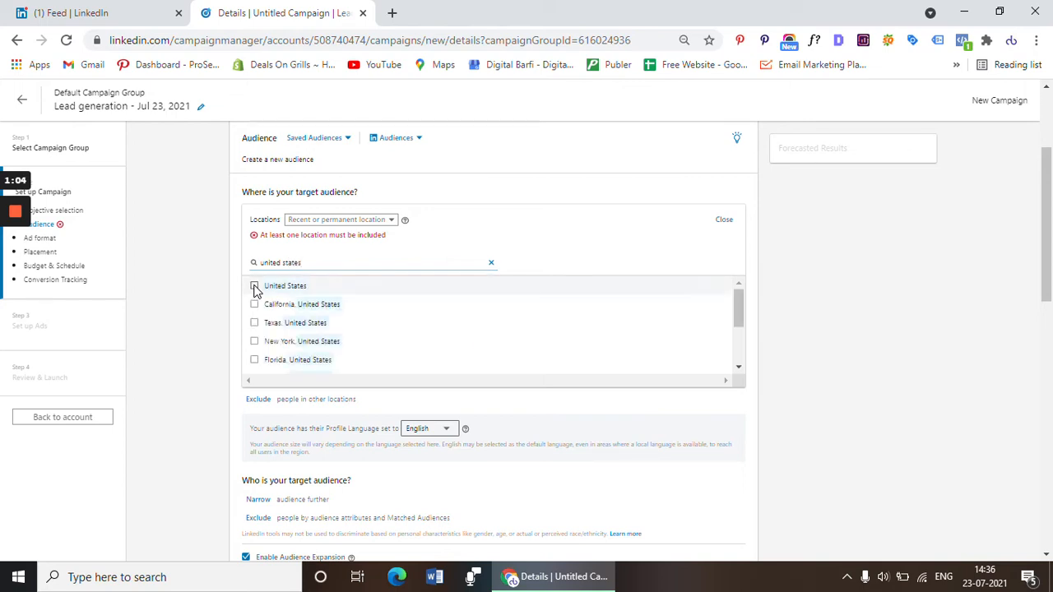
left_click(254, 285)
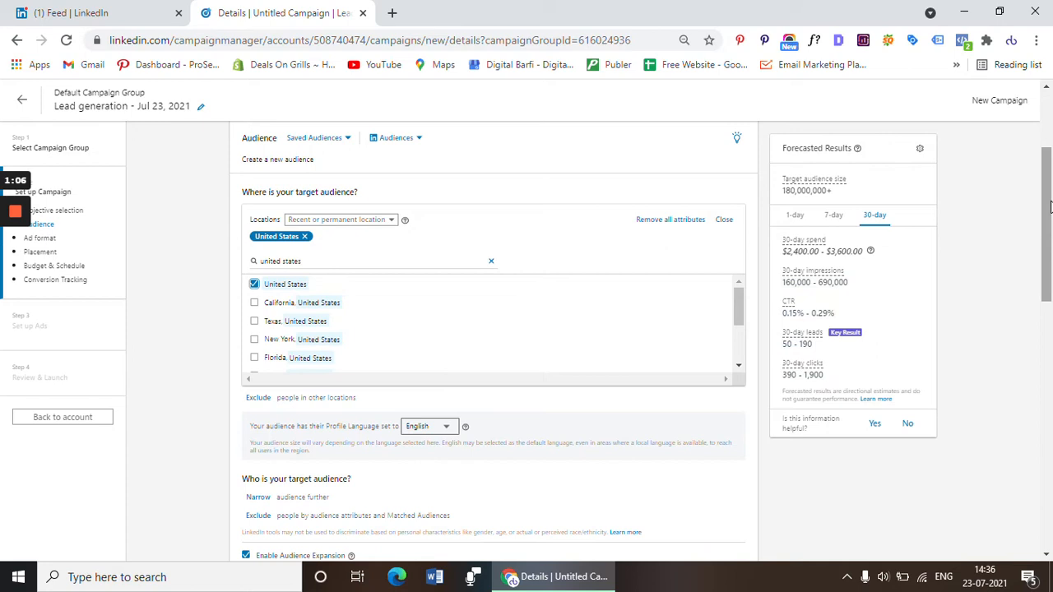
- Set the audience's profile language to Spanish
scroll(1050, 231, "down", 1)
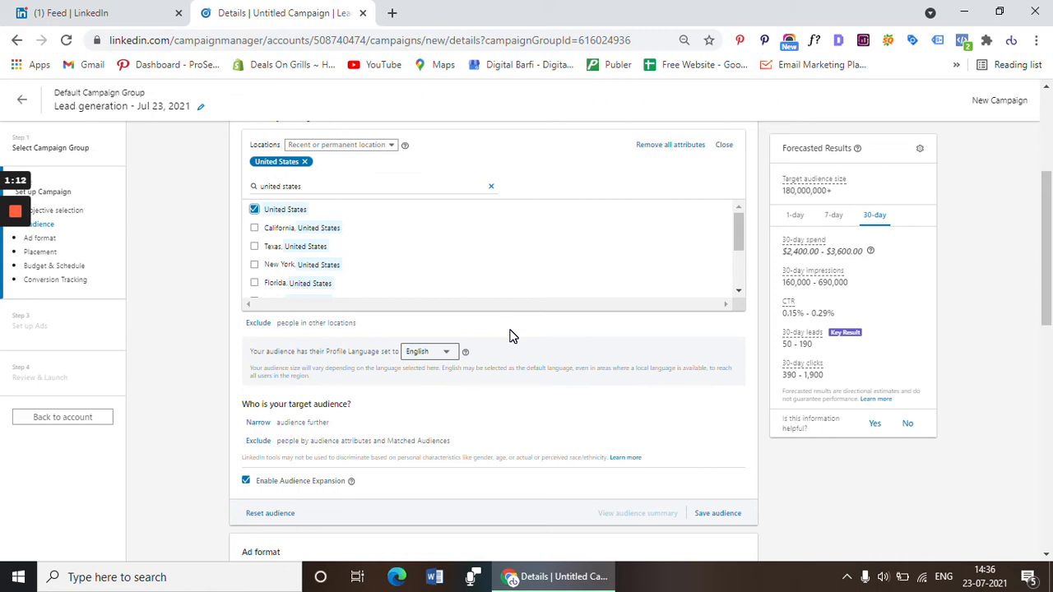
left_click(438, 356)
left_click(418, 532)
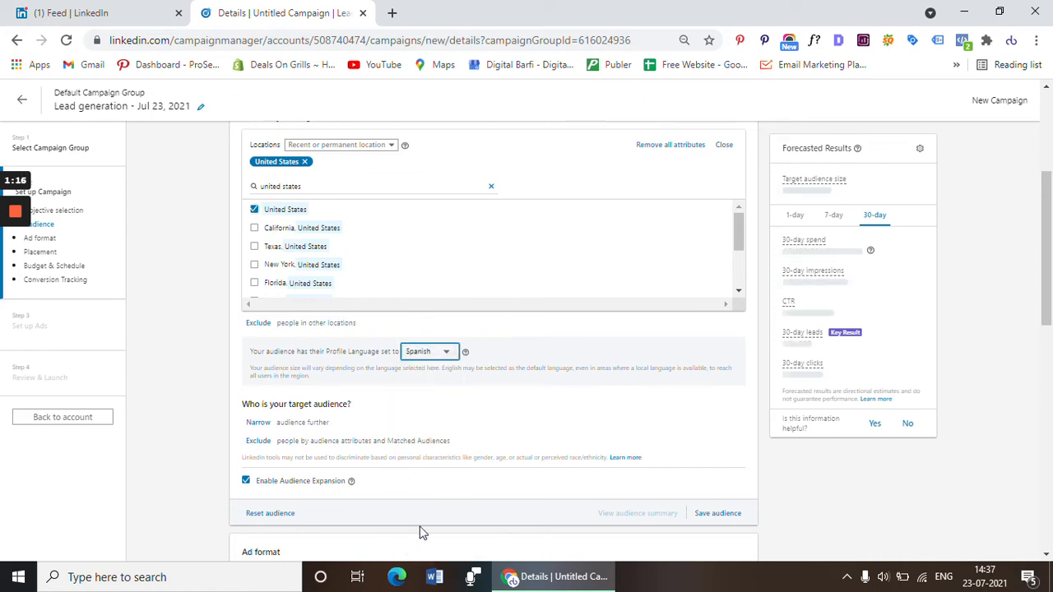
- Set the campaign's daily budget to $25.00
left_click_drag(1049, 260, 1049, 345)
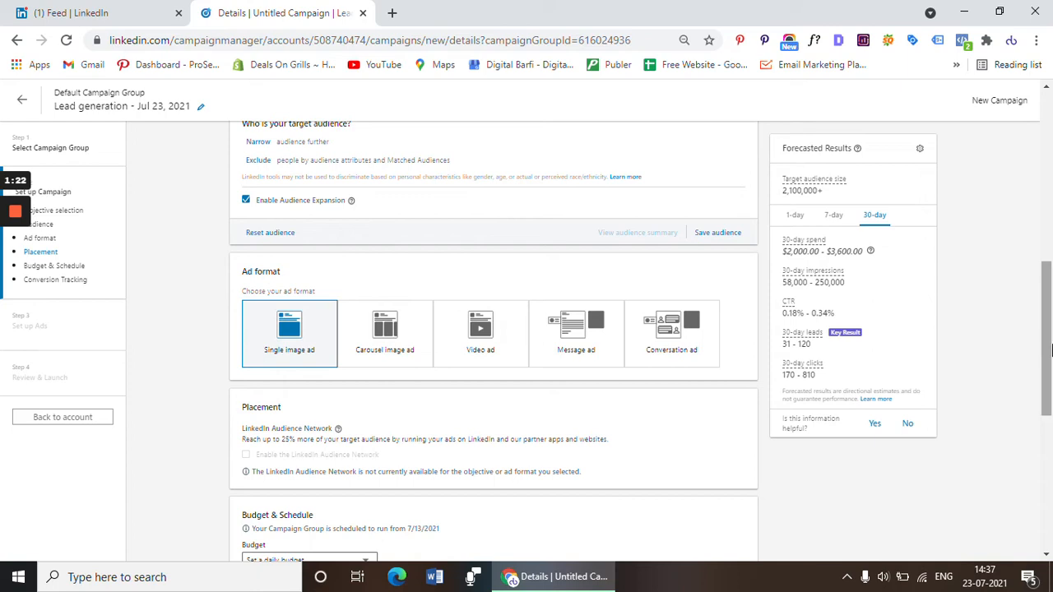
left_click_drag(1049, 371, 1050, 424)
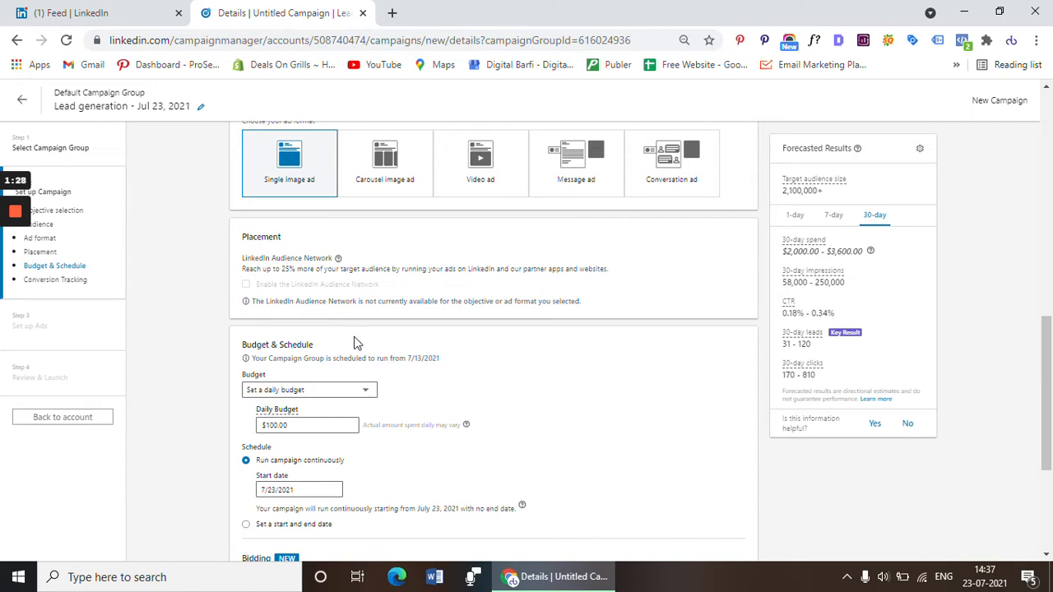
left_click_drag(1050, 392, 1049, 434)
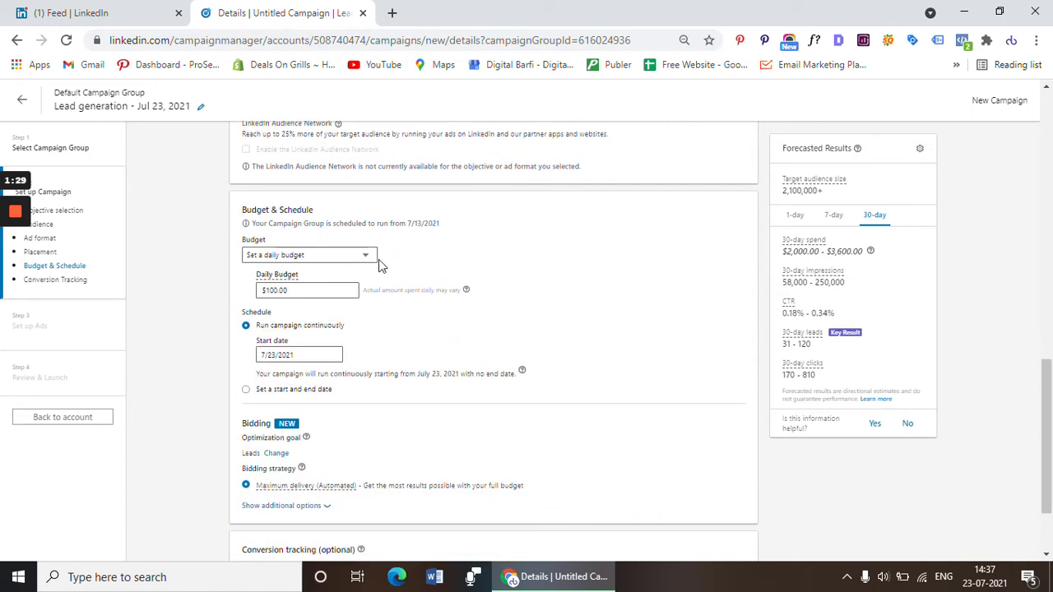
left_click(329, 292)
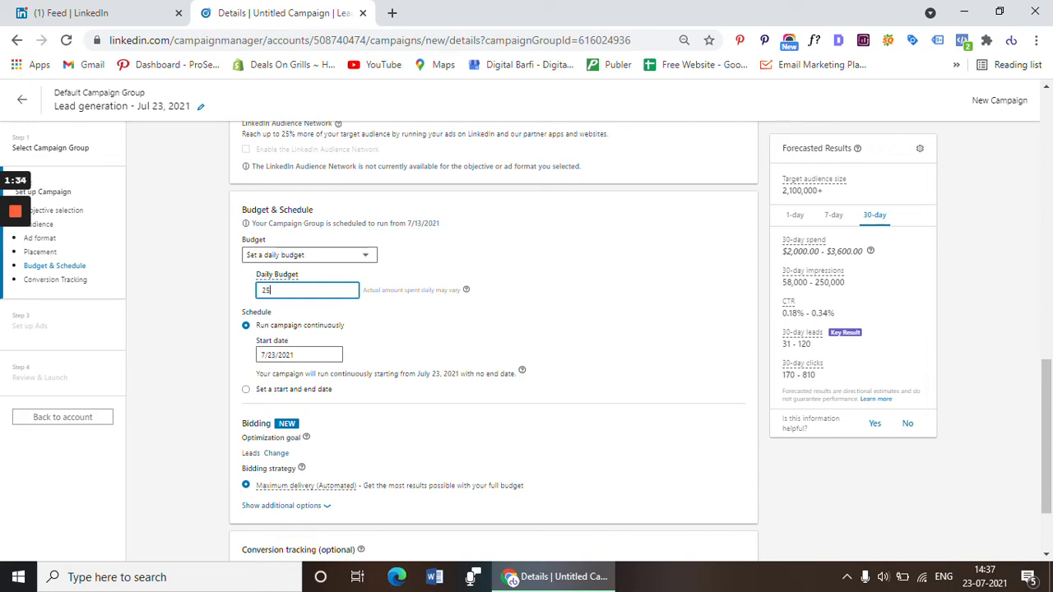
left_click(197, 355)
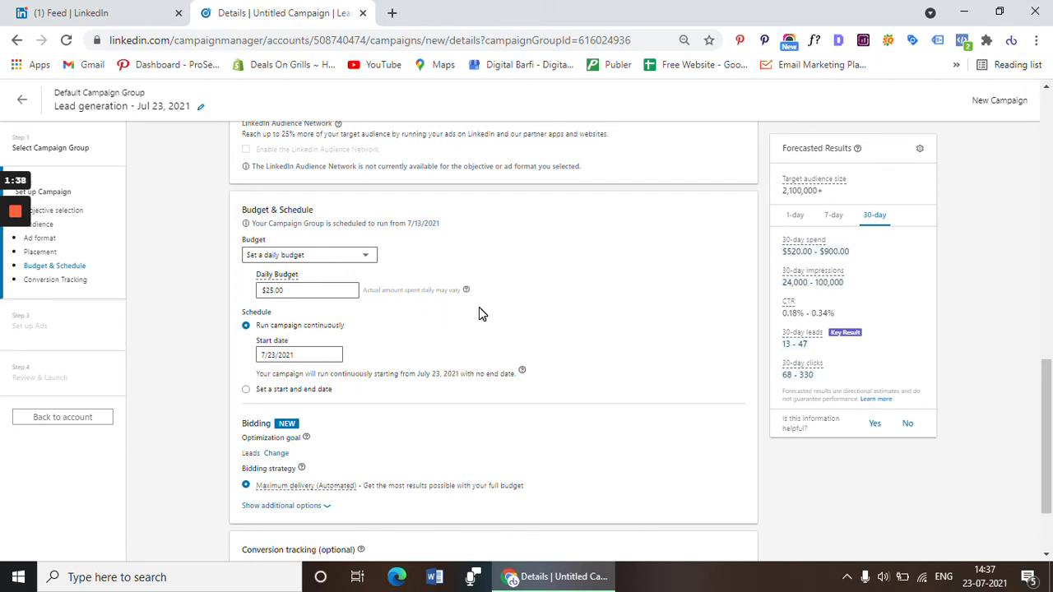
- Schedule the campaign with a start date of 8/1/2021 and an end date of 8/7/2021
scroll(1049, 418, "down", 1)
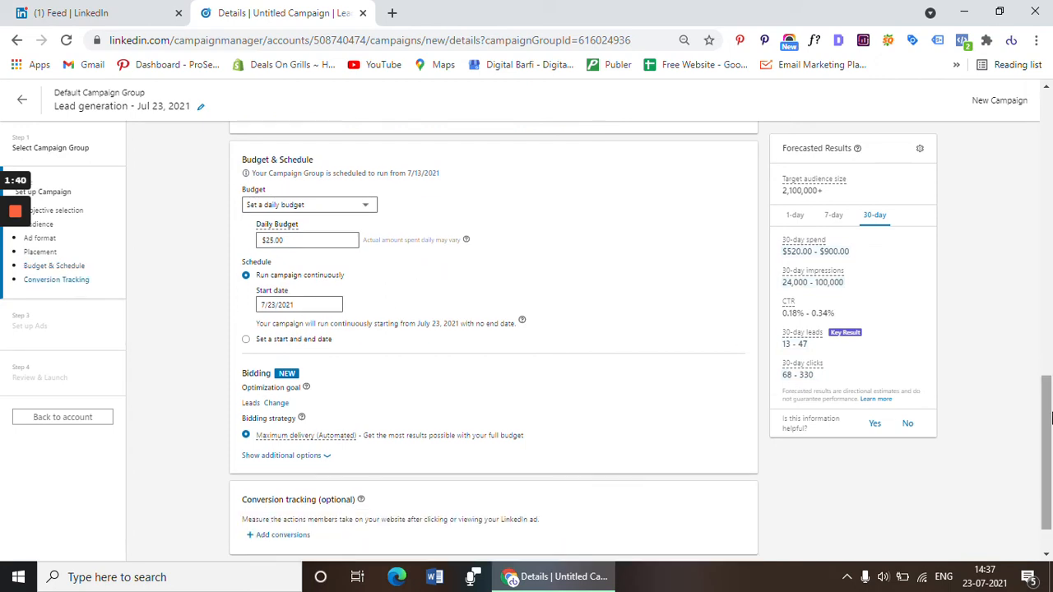
left_click(247, 341)
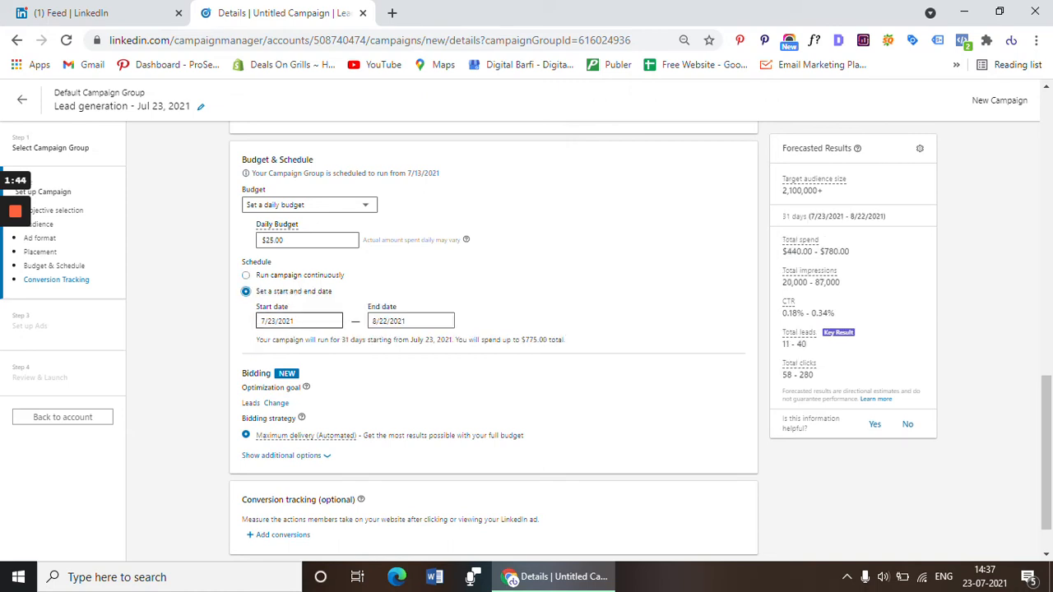
left_click(289, 321)
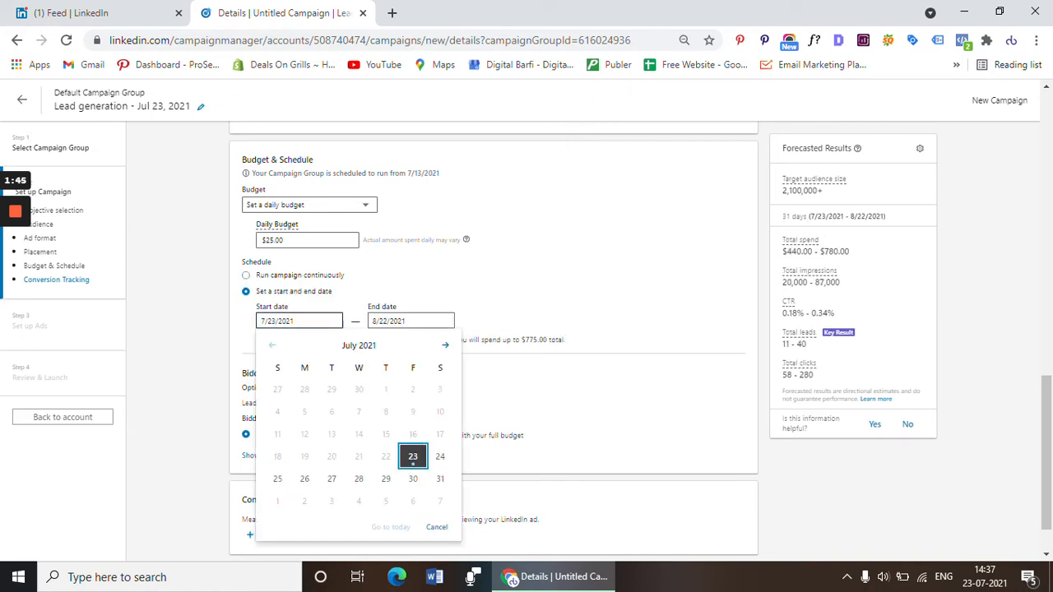
left_click(444, 347)
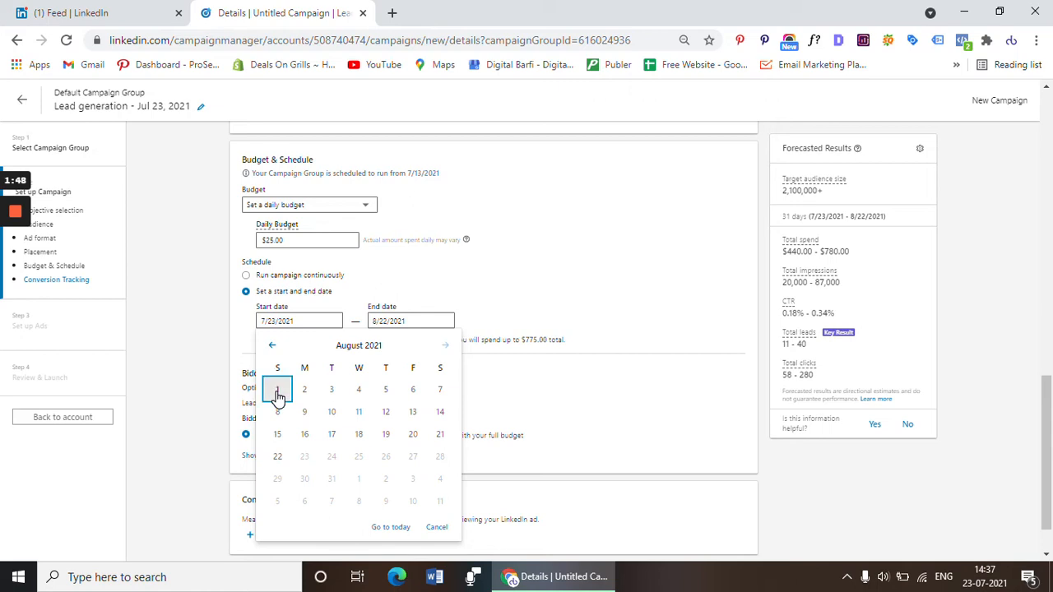
left_click(277, 392)
left_click(407, 321)
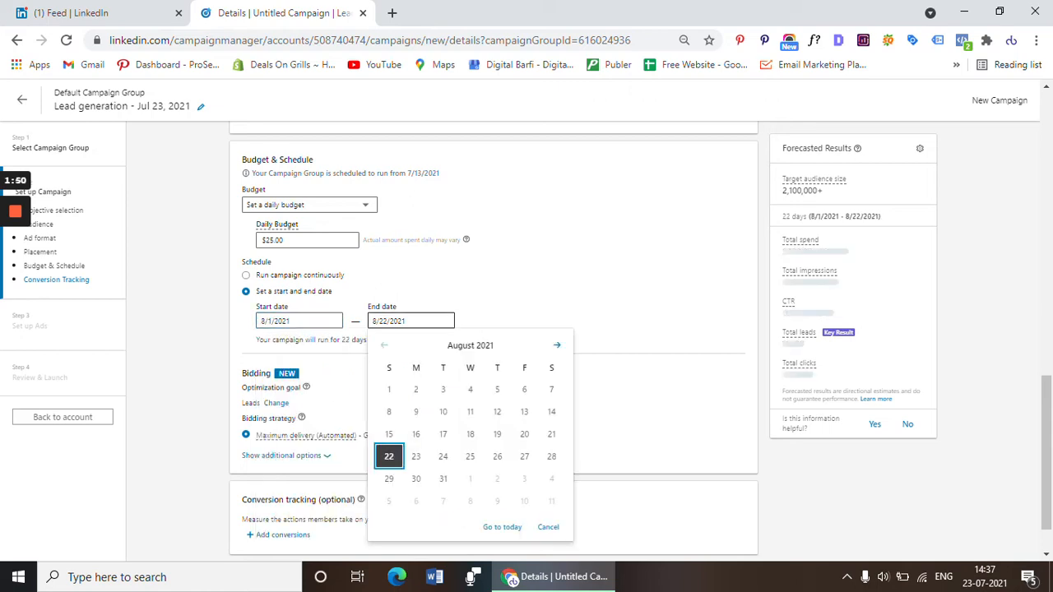
left_click(550, 393)
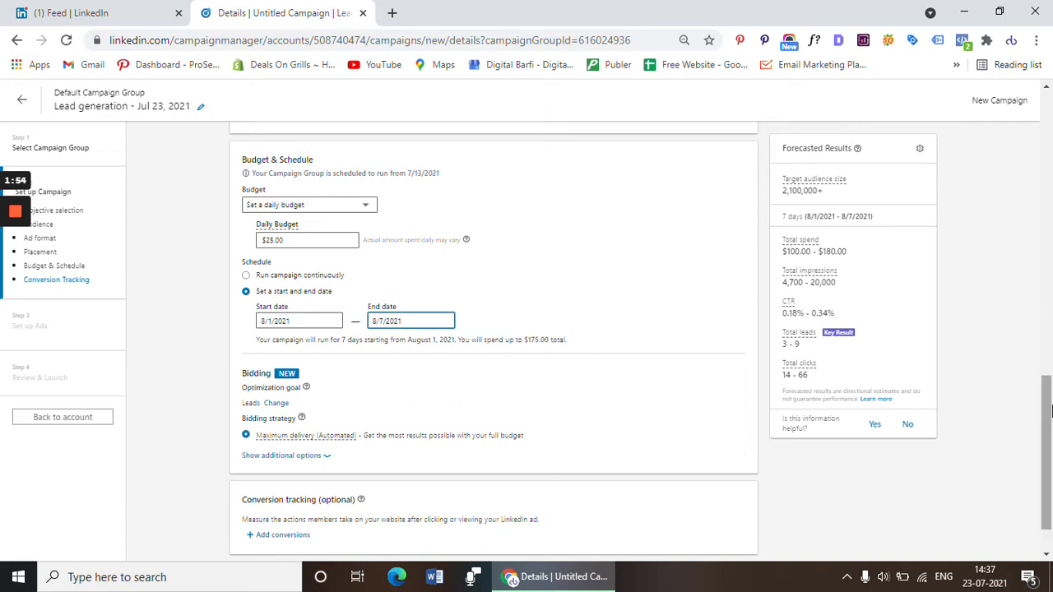
- Save the campaign setup, confirming the objective and ad format, and continue to the ads step
scroll(1050, 409, "down", 1)
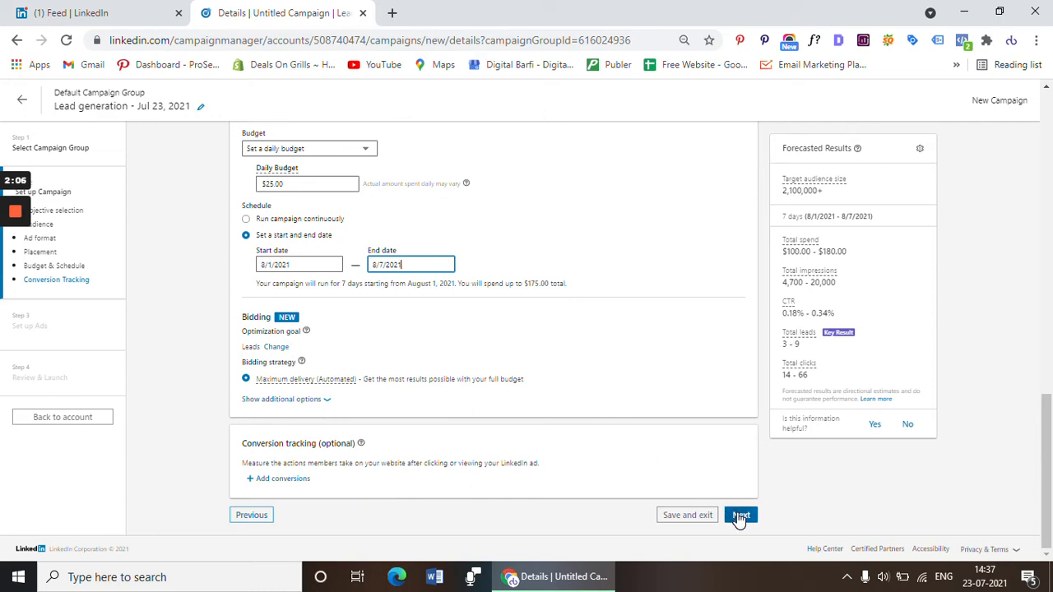
left_click(740, 518)
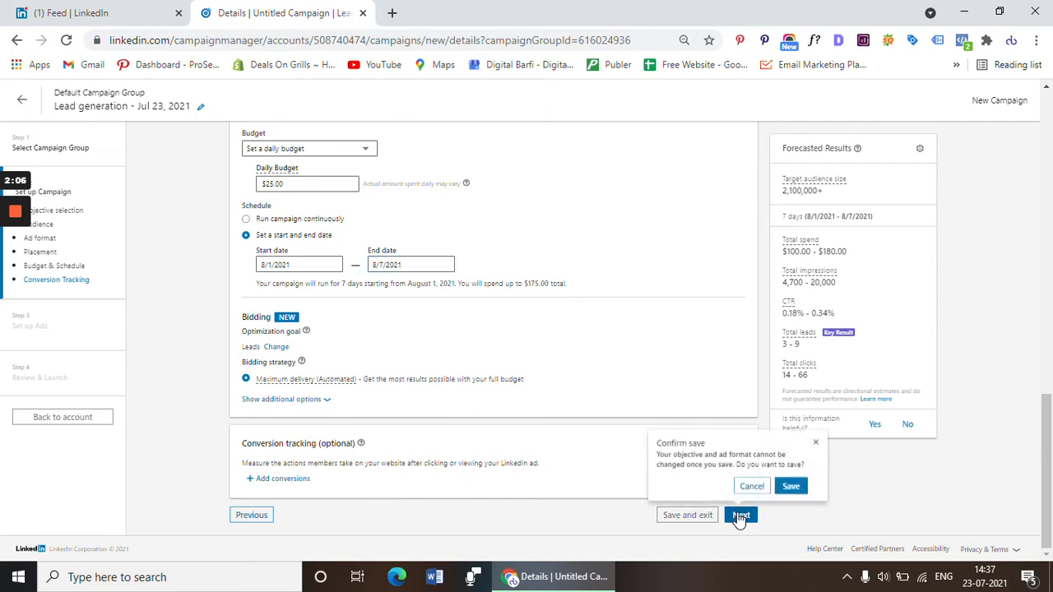
left_click(794, 488)
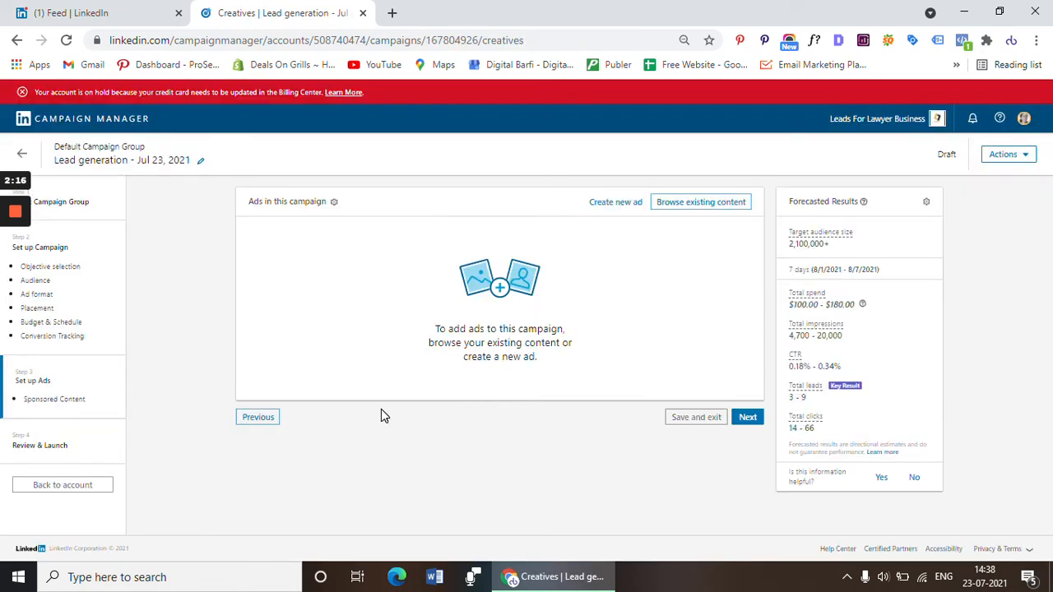
- Create a new single image ad in the campaign and name it "Immigration Ad Test"
left_click(616, 202)
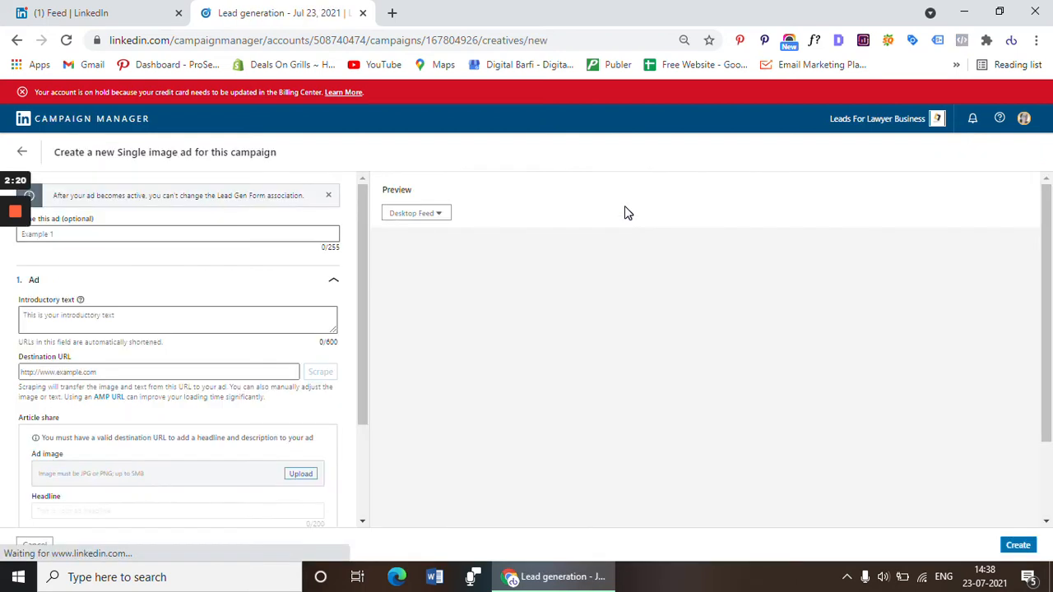
left_click(125, 236)
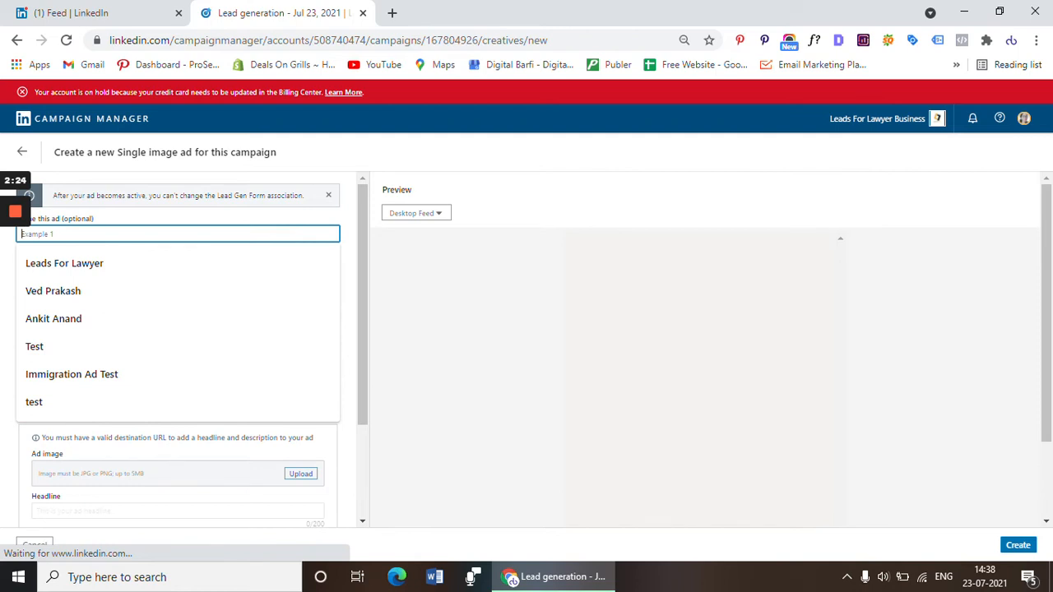
type("immigrat")
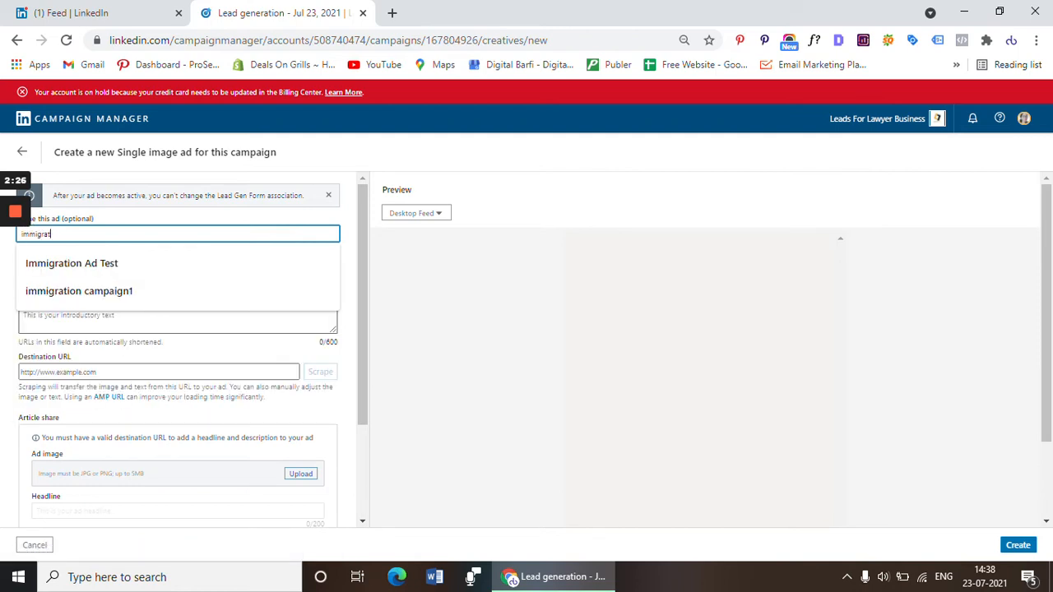
type("ion a")
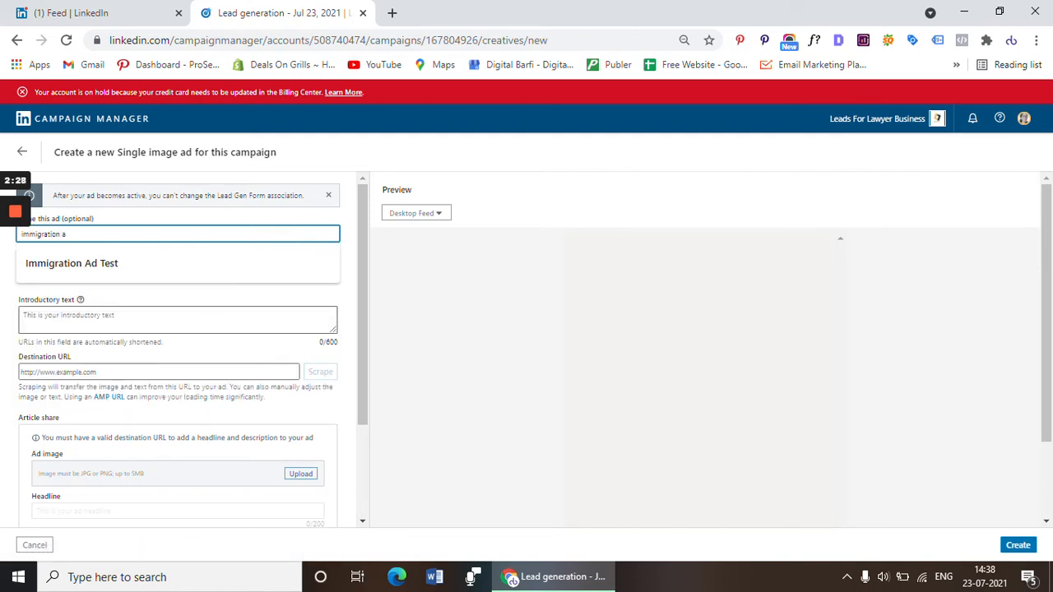
left_click(124, 263)
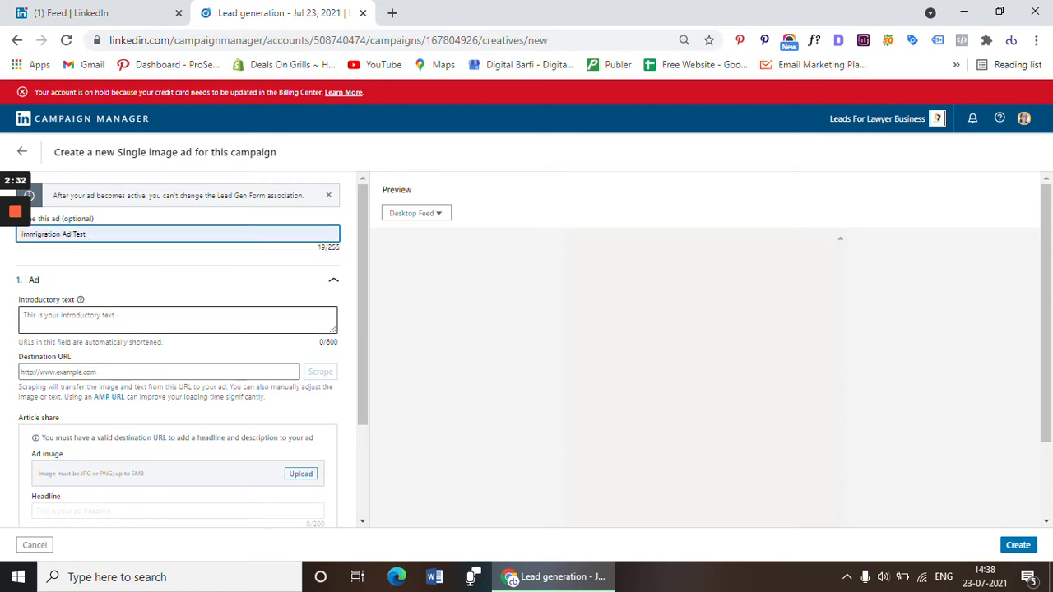
- Enter the ad's introductory text "We will help you to get permanent citizenship in the U.S."
left_click(325, 322)
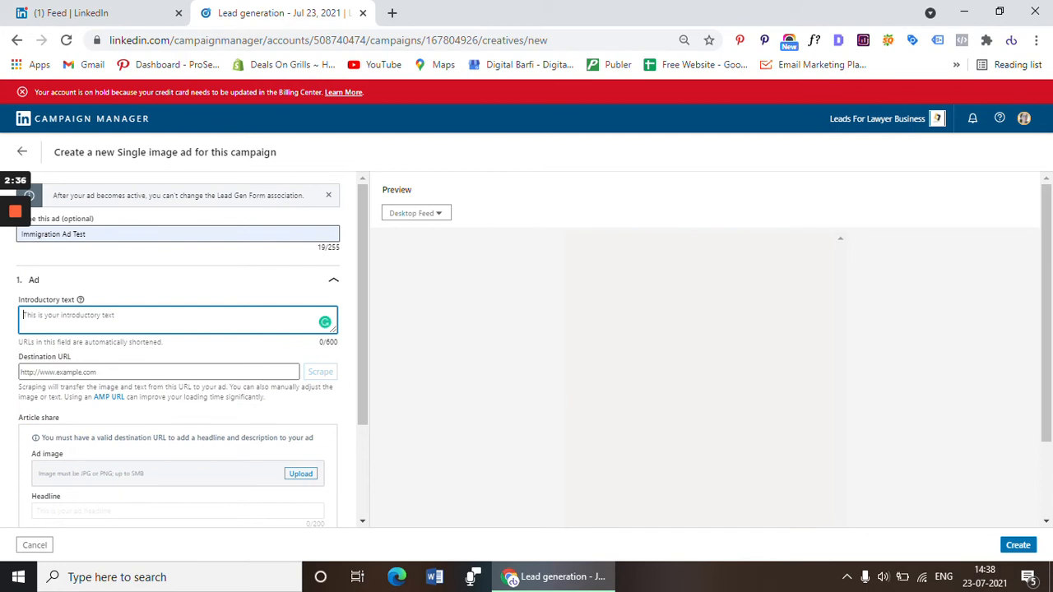
type("Wel")
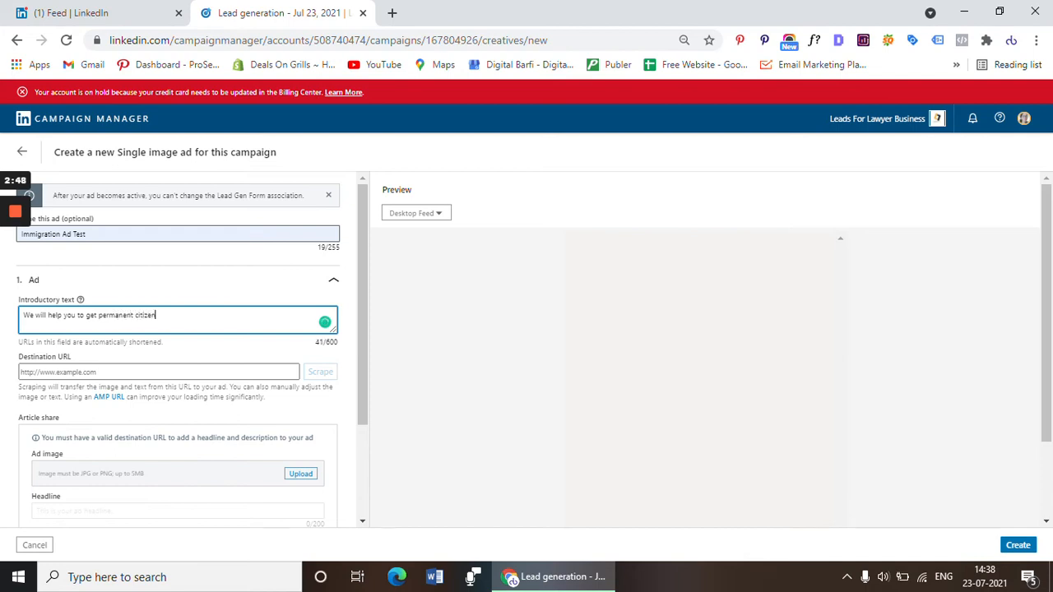
type("in the U.S.")
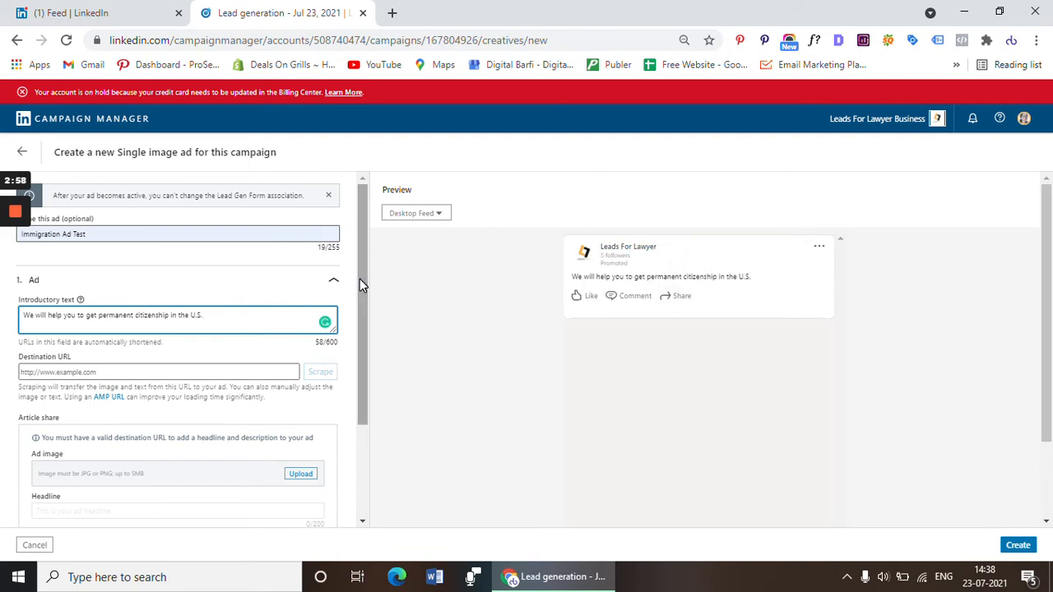
- Set the ad's destination URL to leadsforlawyer.com
left_click_drag(359, 279, 360, 325)
left_click(83, 301)
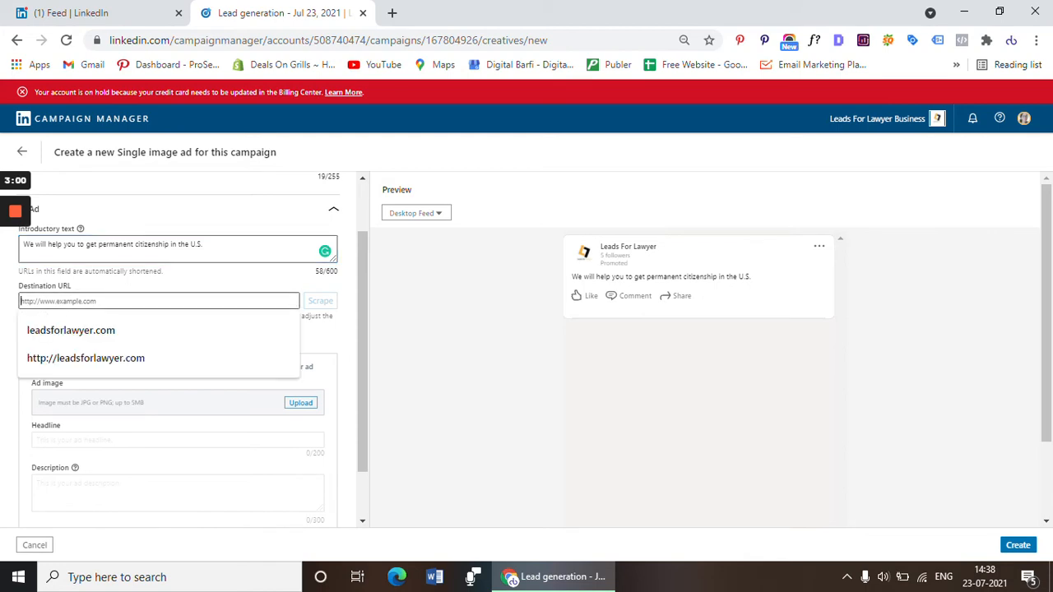
left_click(96, 337)
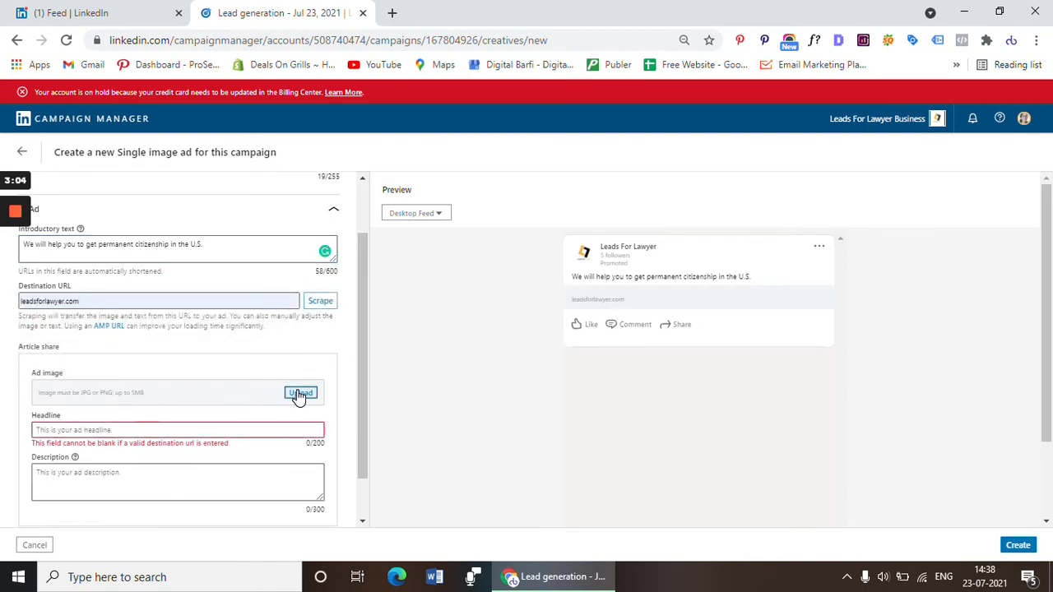
- Upload the "immigration attorney" image from the Desktop folder as the ad image
left_click(299, 394)
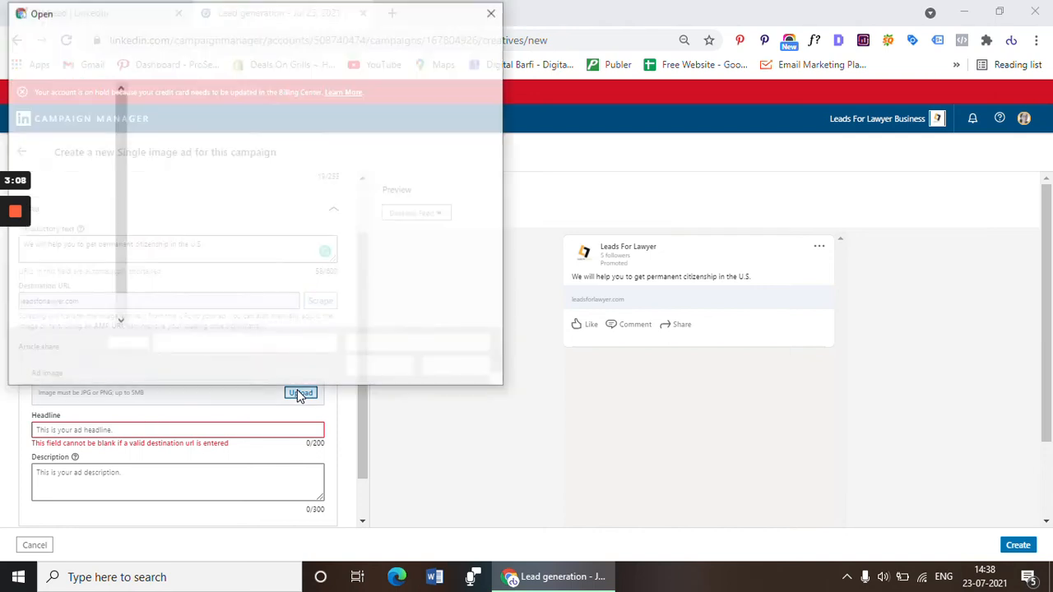
left_click(67, 157)
left_click_drag(495, 107, 504, 340)
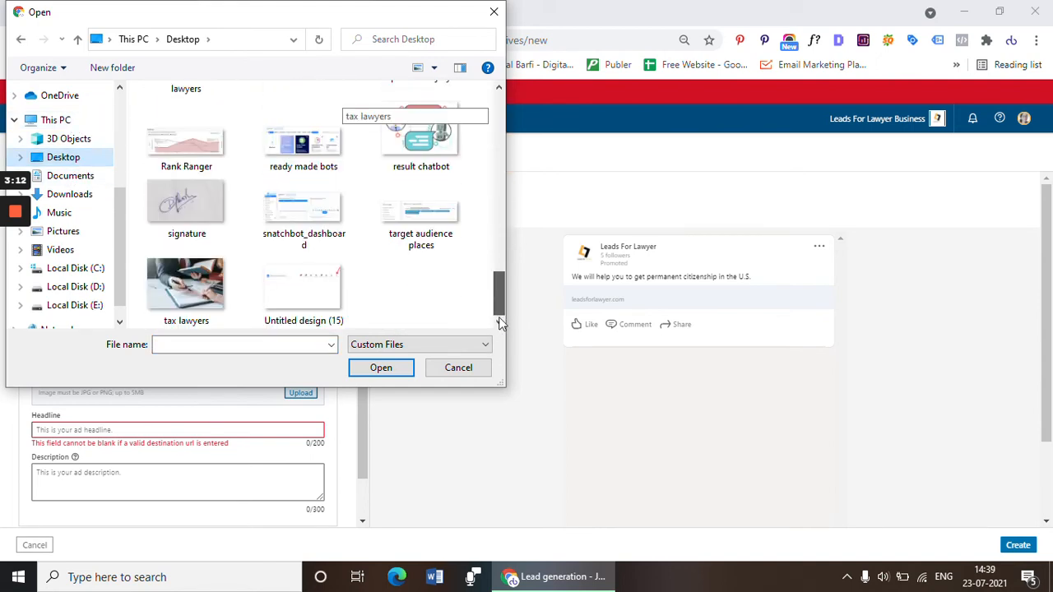
left_click_drag(501, 293, 498, 236)
left_click(434, 189)
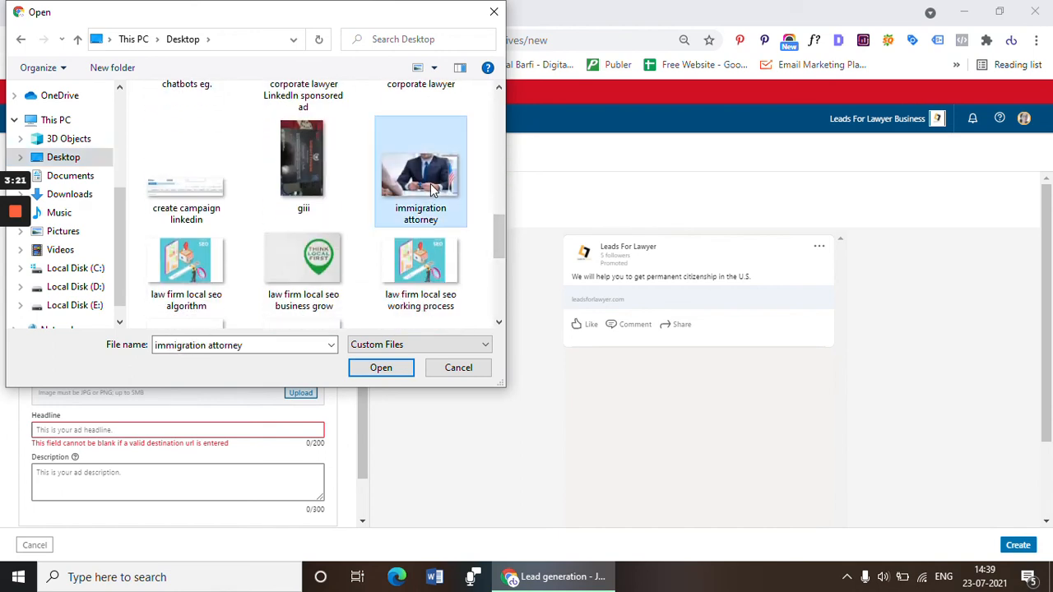
left_click(381, 368)
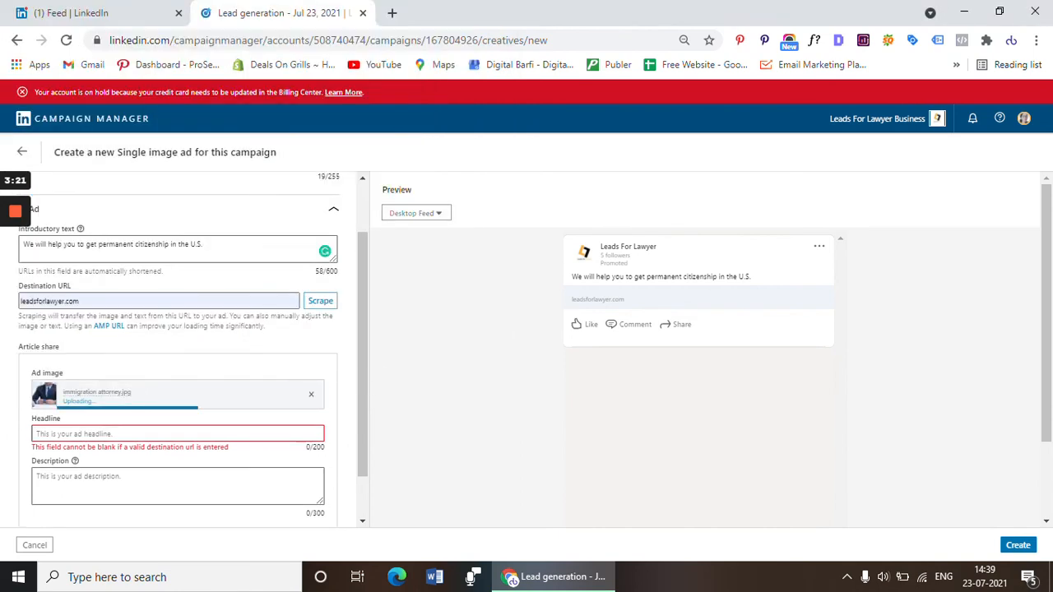
- Set the ad headline to "Get Free Consultation"
left_click_drag(361, 411, 362, 450)
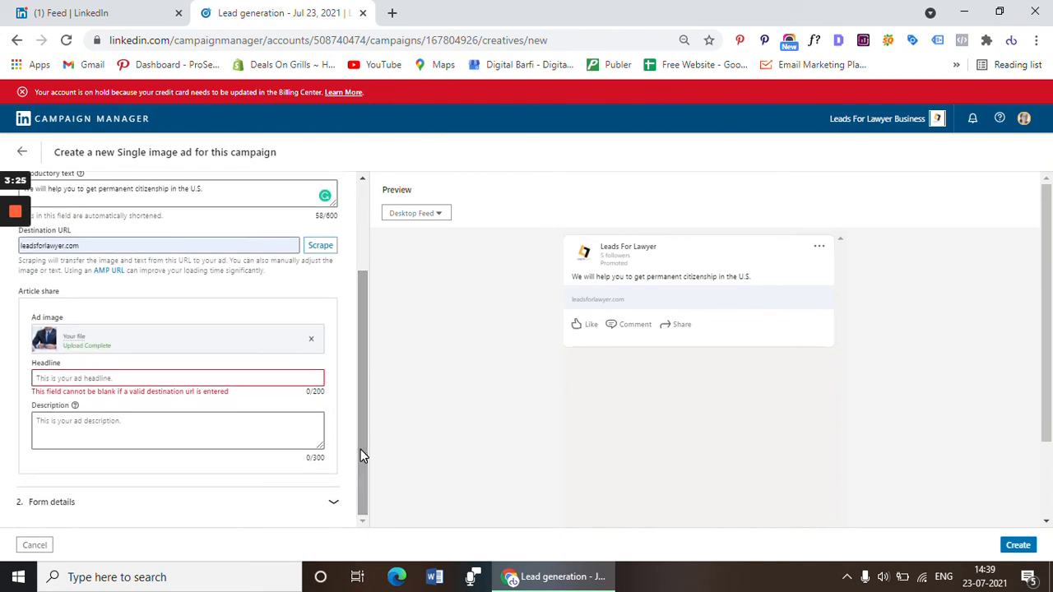
left_click(91, 378)
left_click(91, 379)
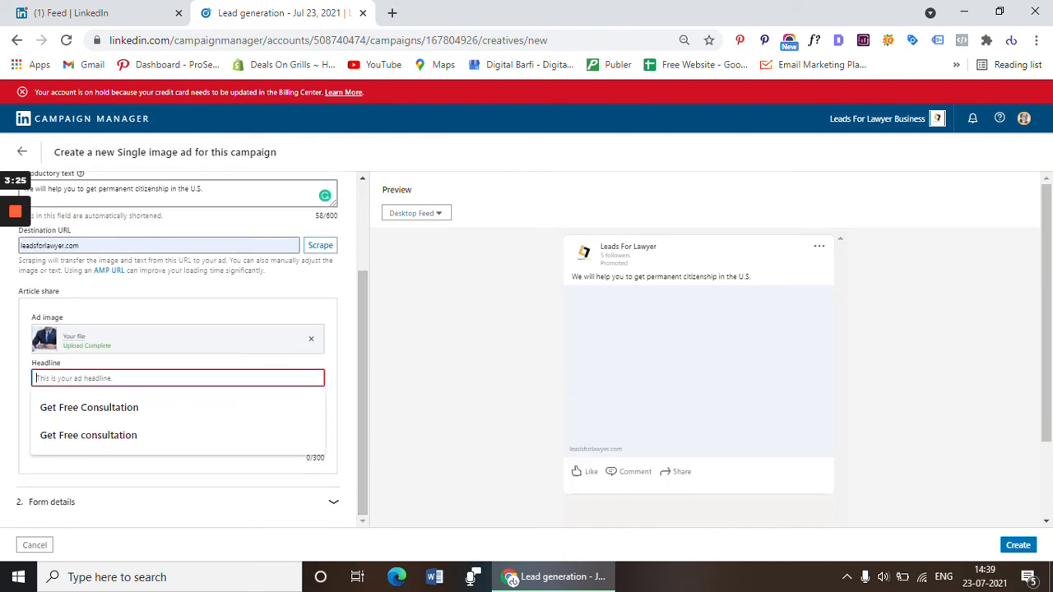
left_click(102, 408)
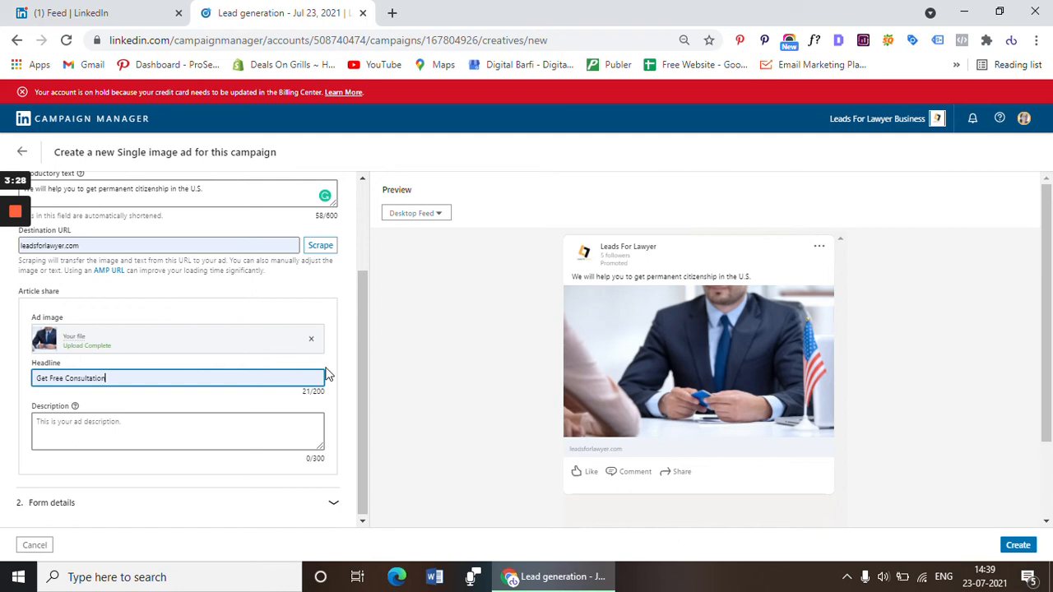
- In the form details, set the call-to-action to Register and attach the first listed lead gen form, "Form - Jul 23, 2021"
left_click(332, 503)
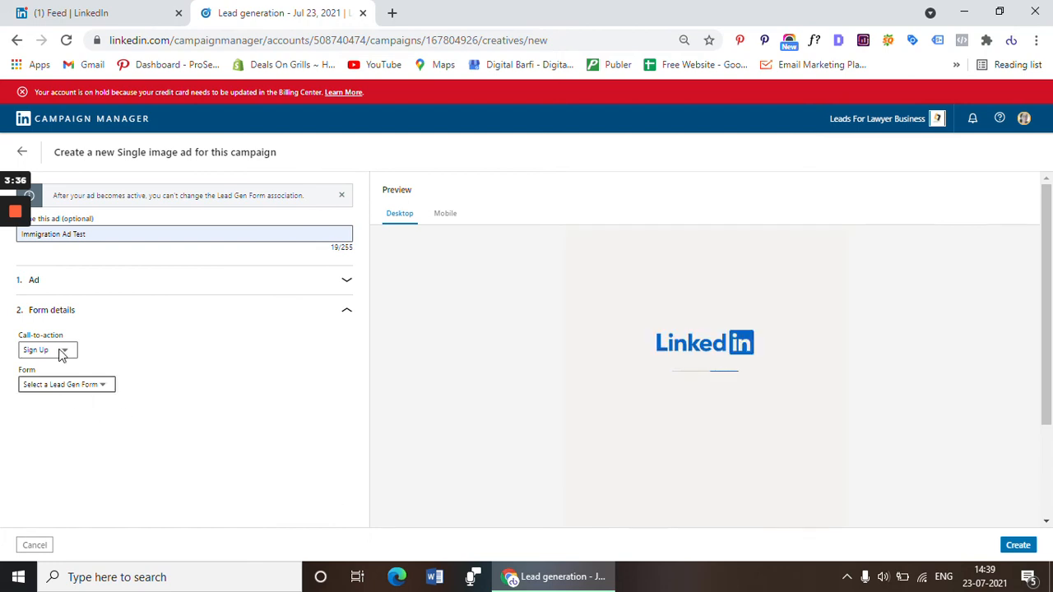
left_click(66, 352)
left_click(57, 402)
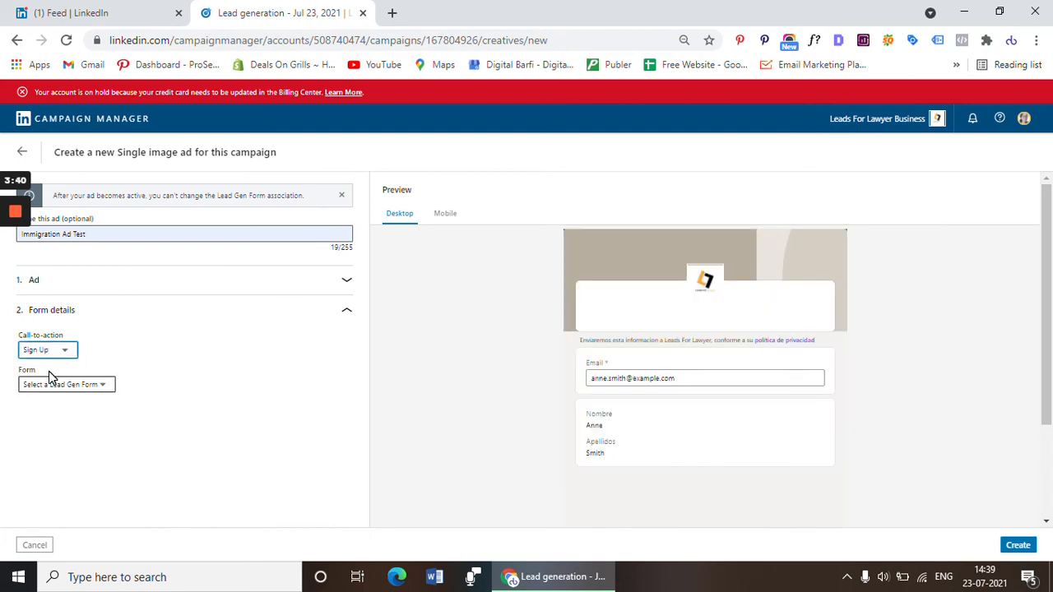
left_click(54, 354)
left_click(52, 425)
left_click(87, 386)
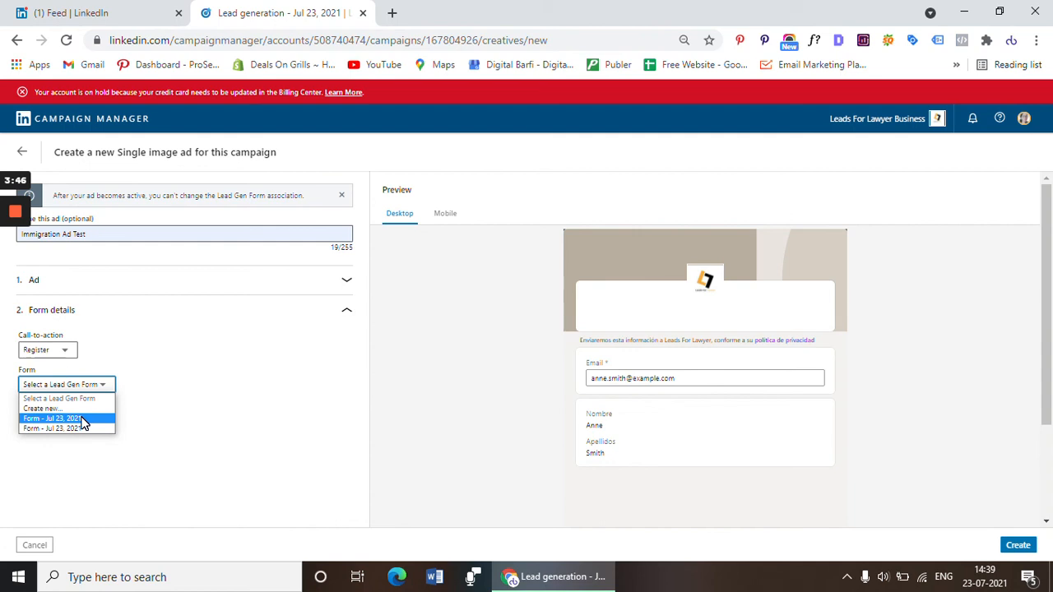
left_click(83, 420)
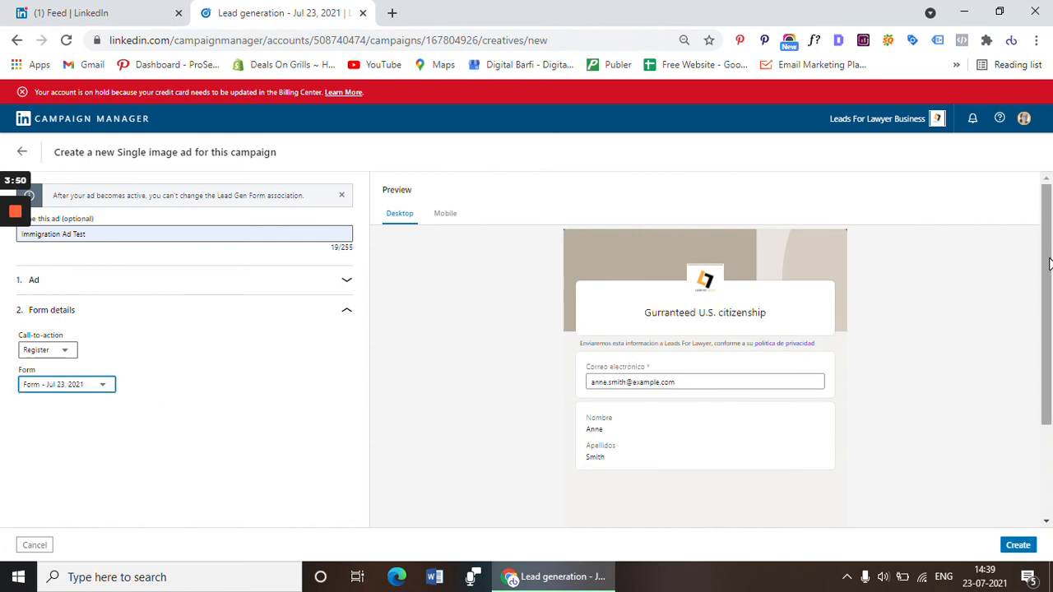
- Check the rest of the lead form preview and create the ad
left_click_drag(1050, 264, 1051, 383)
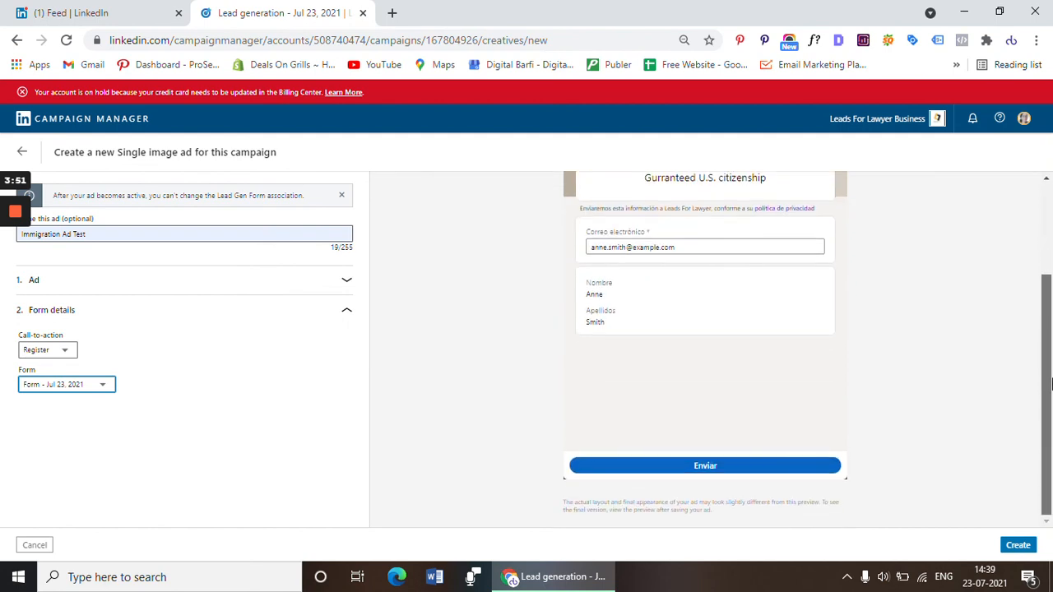
left_click(1018, 545)
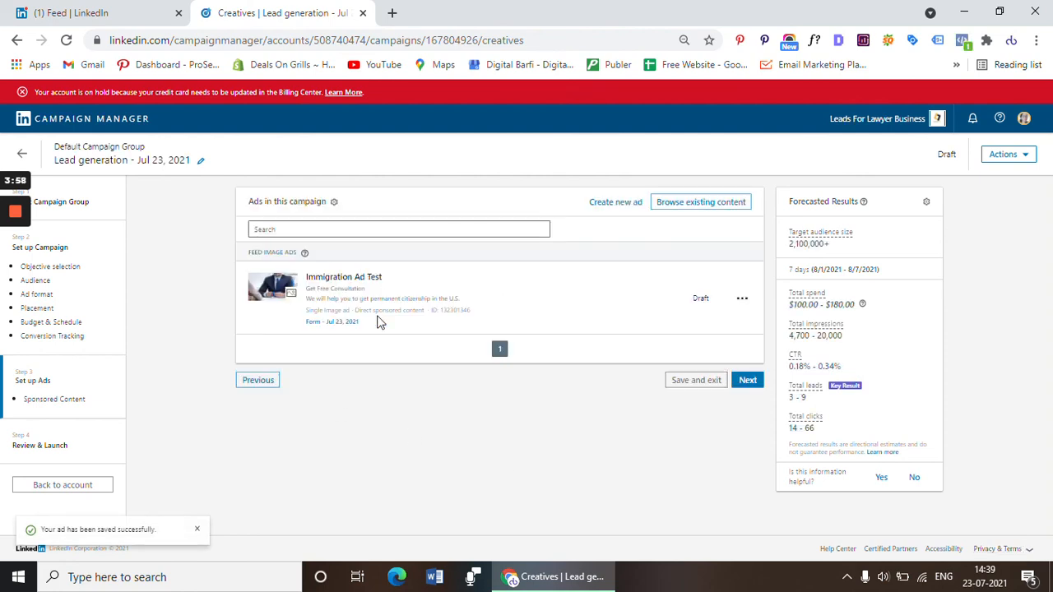
- Continue to the review stage, look over the campaign settings and launch the campaign
left_click(747, 381)
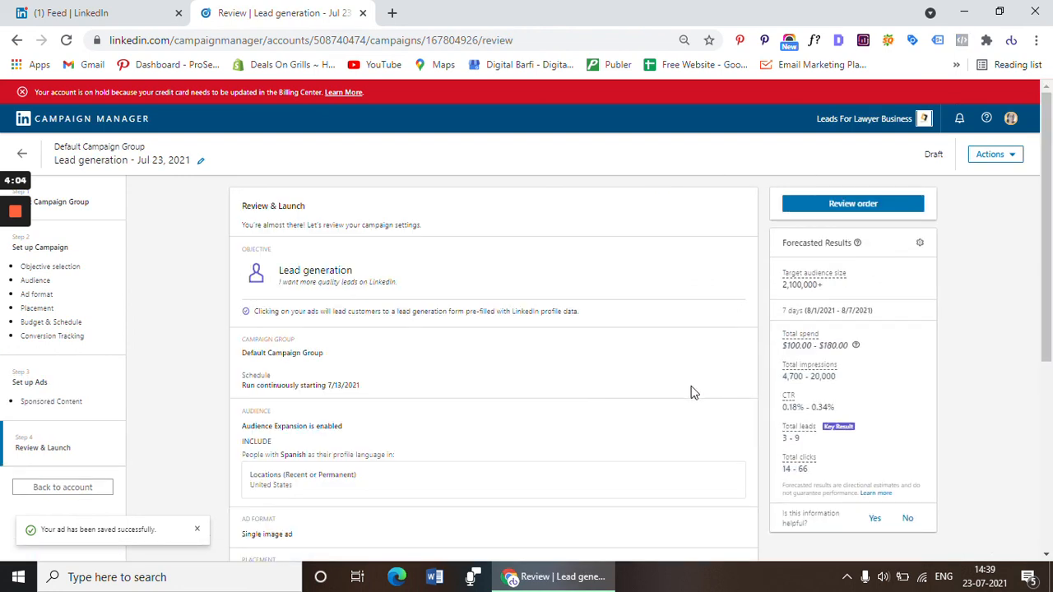
scroll(745, 360, "down", 5)
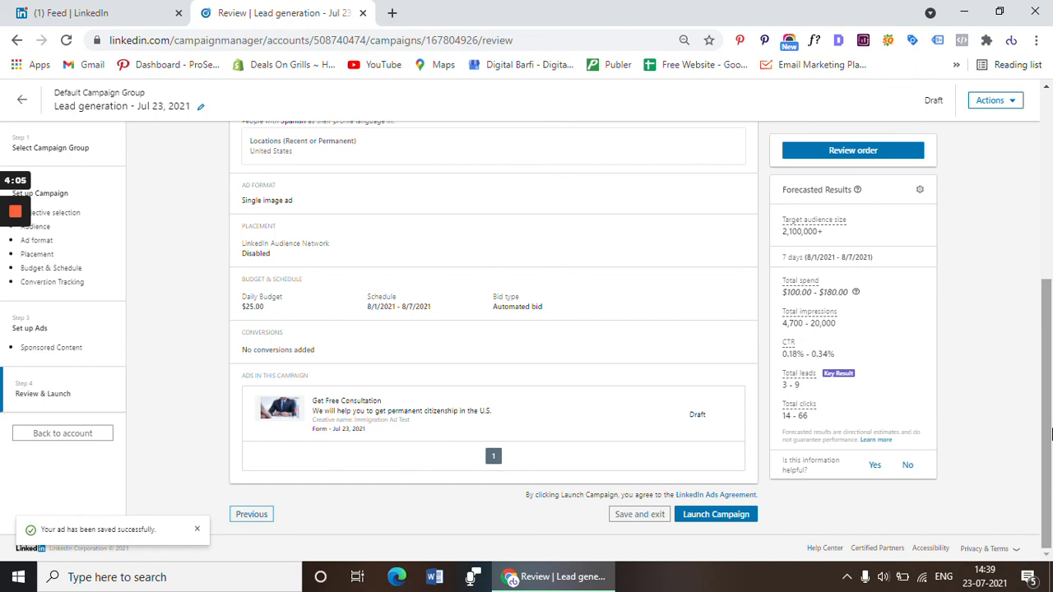
left_click(710, 515)
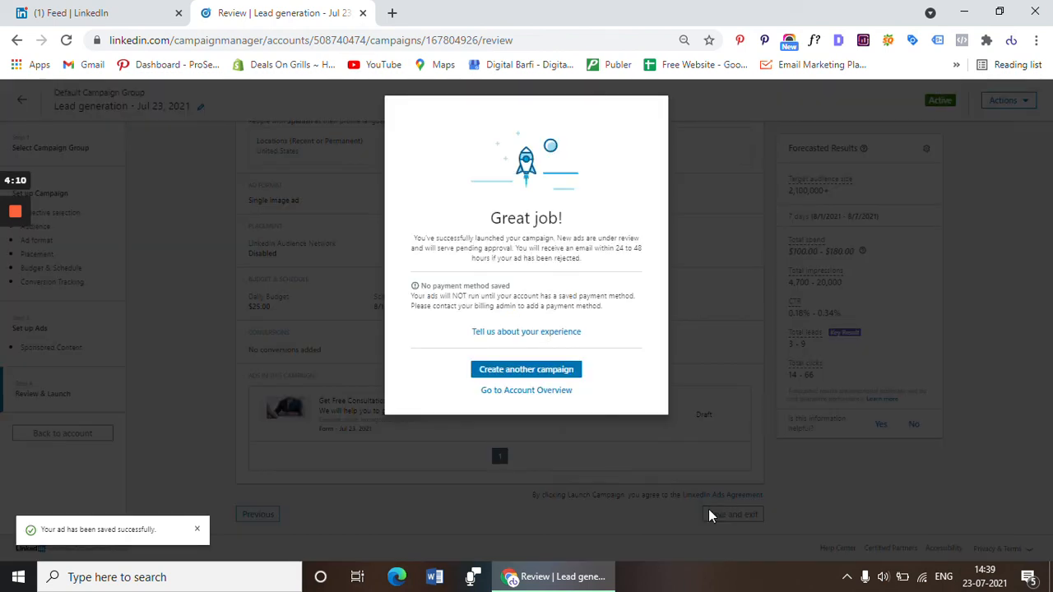